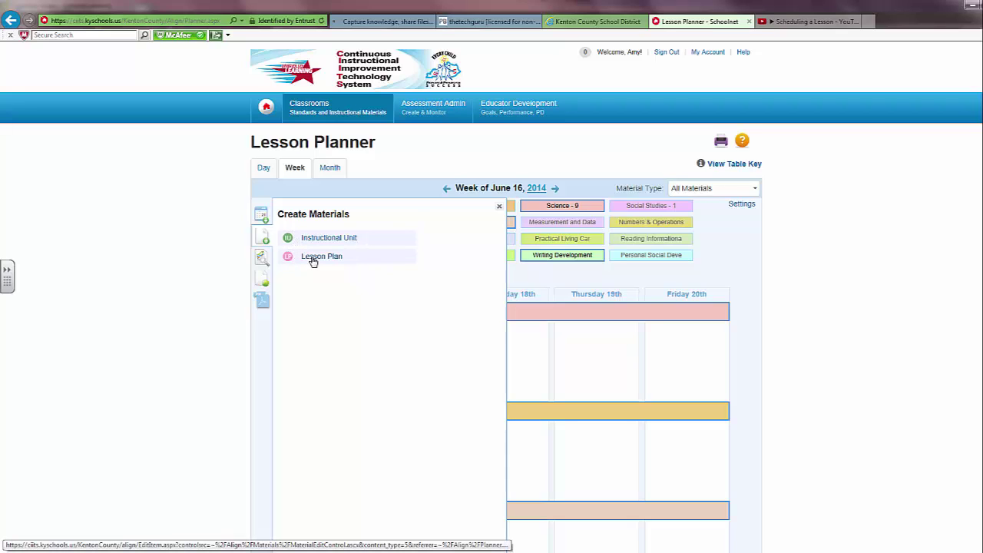
Step: Create a new lesson plan titled "Character Traits" with subject English Language Arts and grade range 03 to 03
click(313, 258)
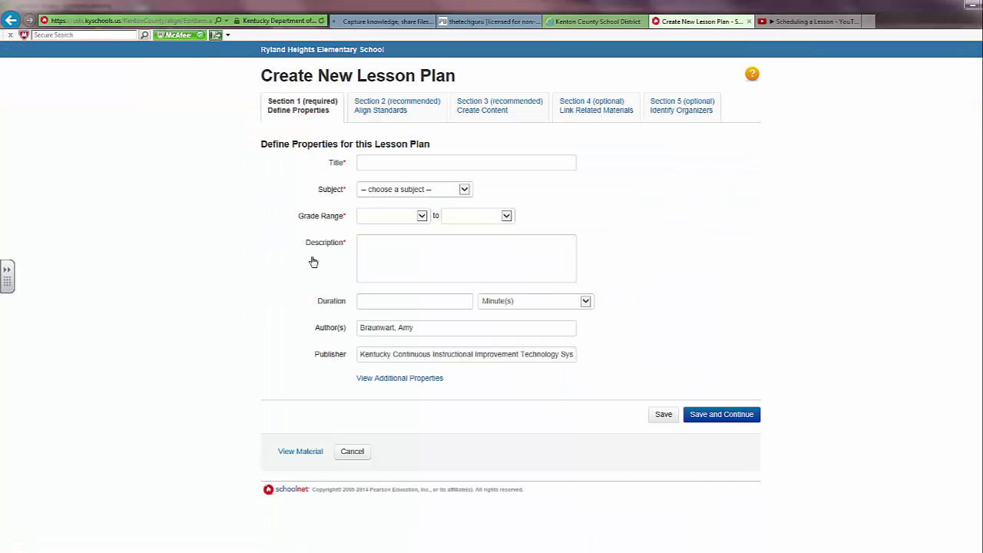
click(390, 163)
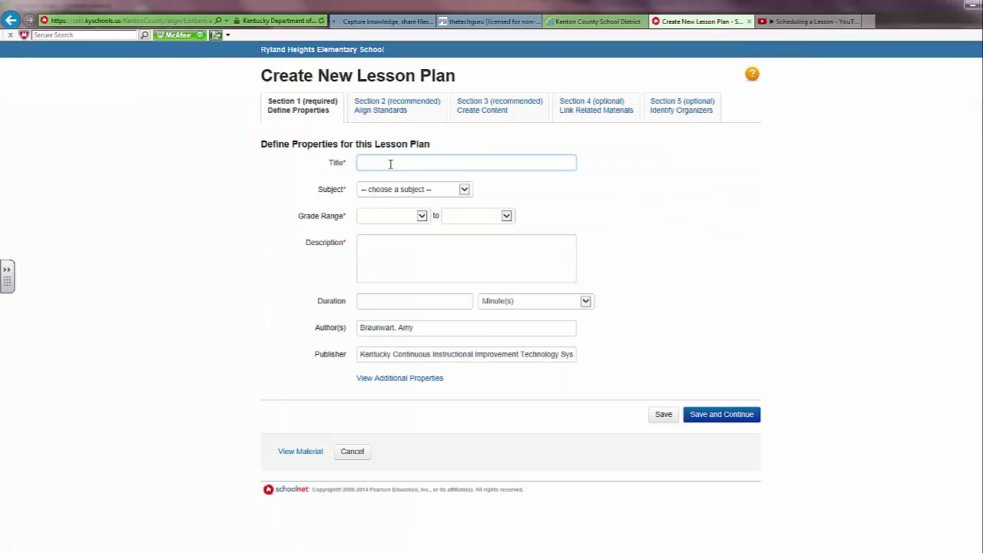
text(Character Traits)
click(465, 190)
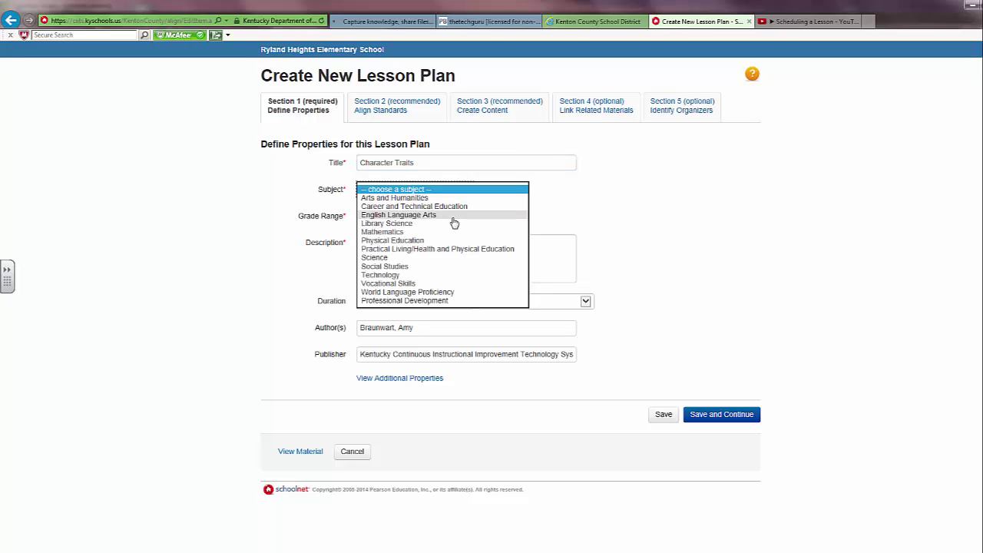
click(454, 215)
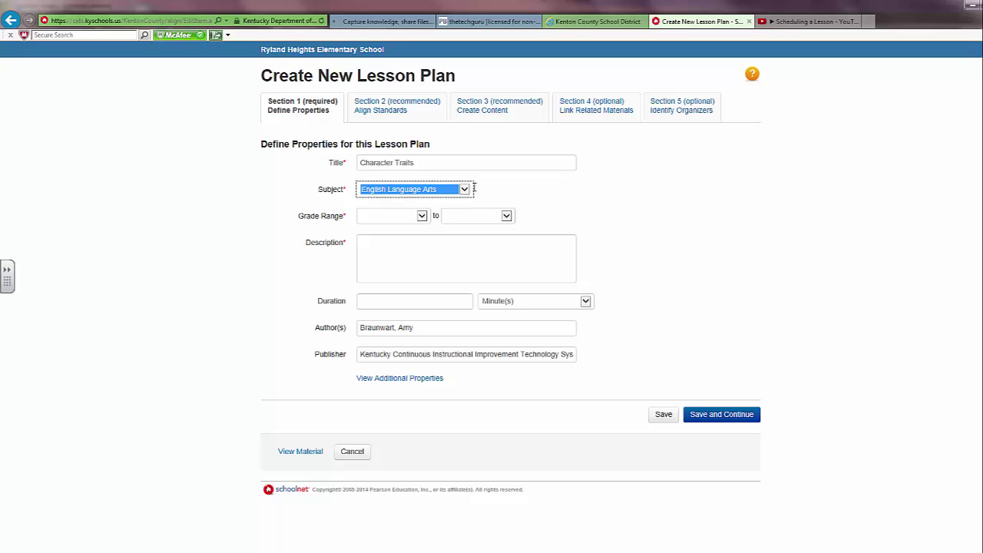
click(421, 215)
click(410, 259)
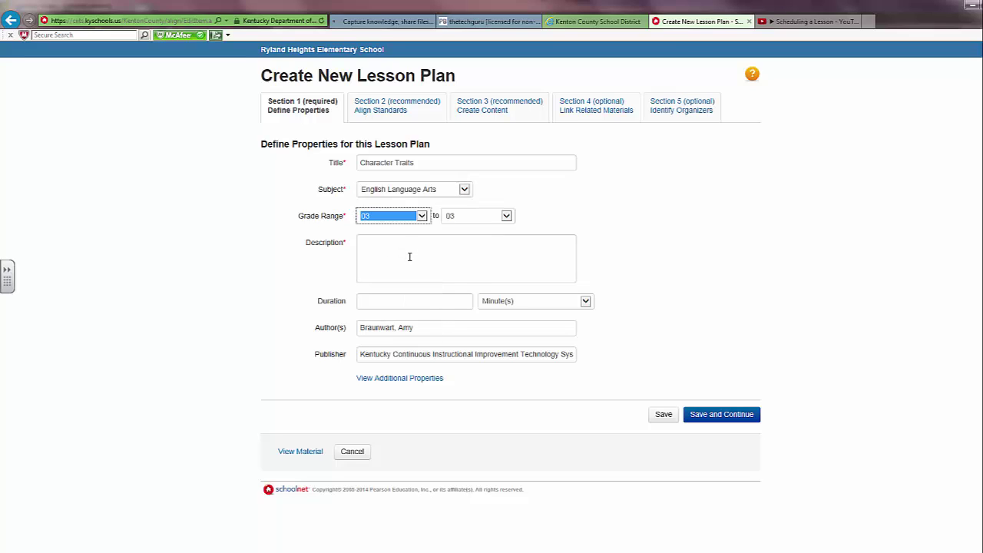
Step: Enter the description "This lesson focuses on the character traits and how a character changes during the course of a story."
click(397, 247)
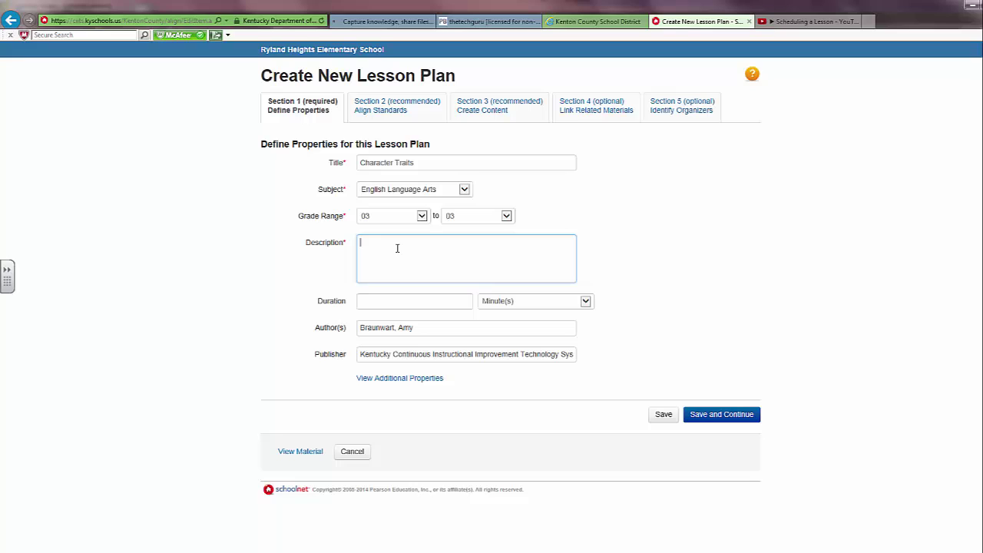
text(This lesson focuses on the character traits and how a character changes during the course of a story.)
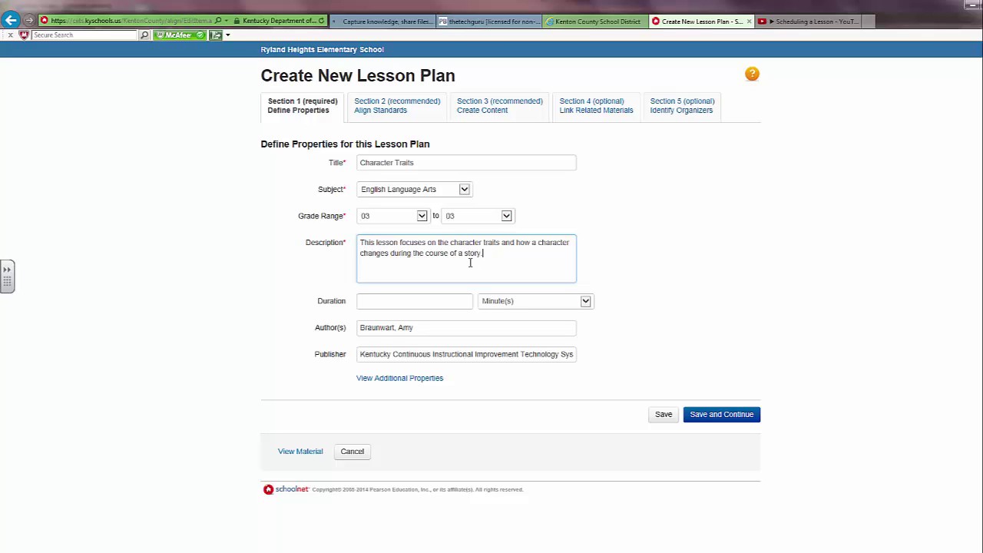
Step: Set the lesson plan's duration to 5 Day(s)
click(420, 300)
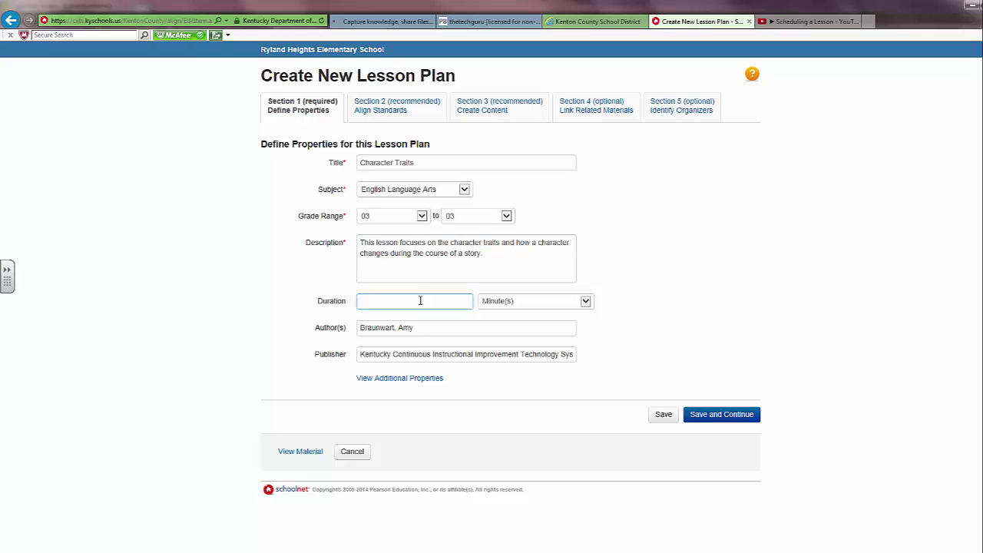
text(45)
key(BackSpace)
key(BackSpace)
text(5)
click(588, 302)
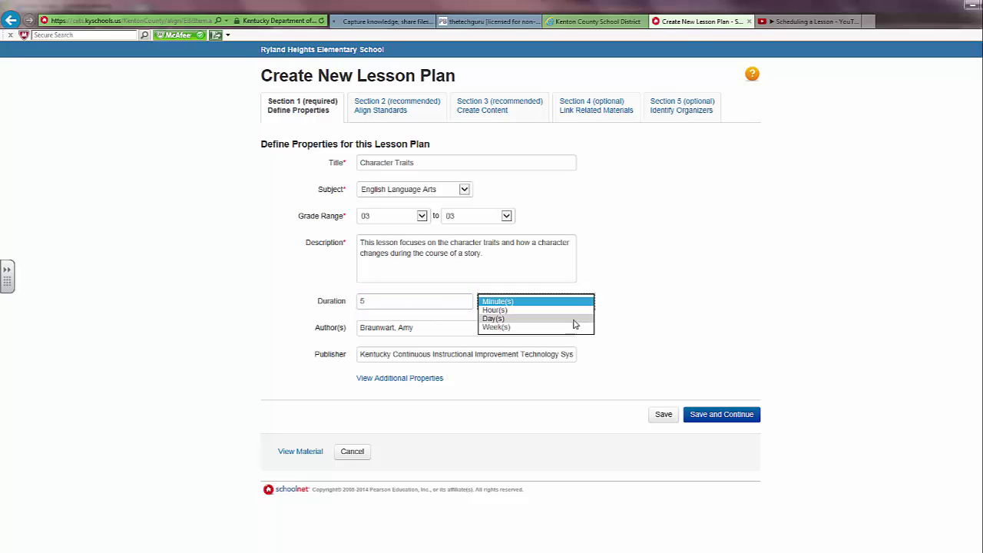
click(573, 320)
click(588, 304)
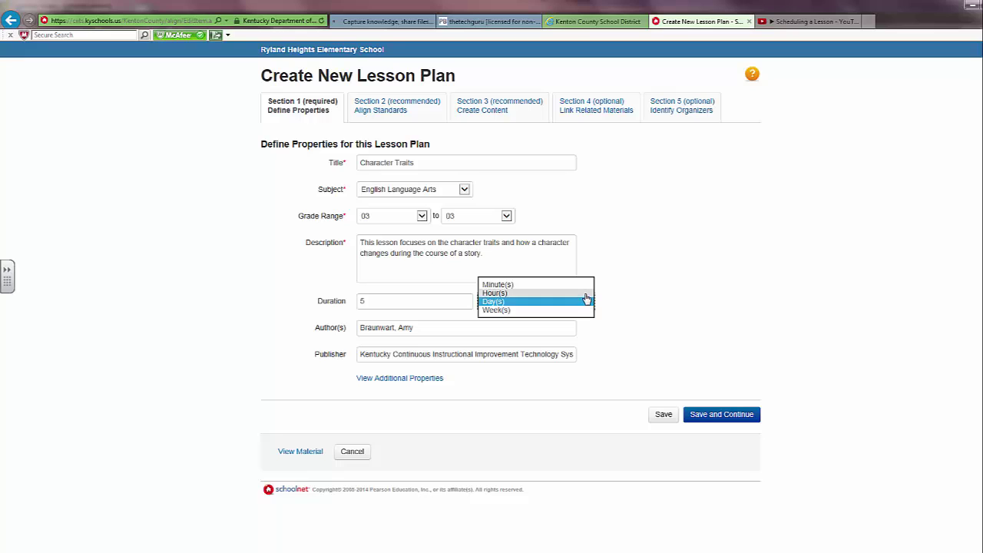
click(578, 303)
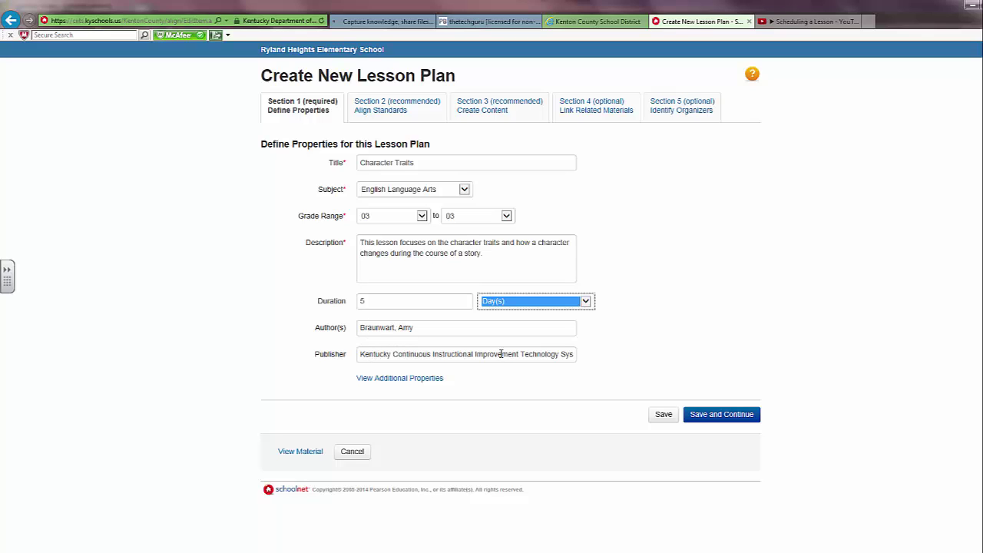
Step: Show the lesson plan's additional properties, then save the properties and continue to standards alignment
click(415, 379)
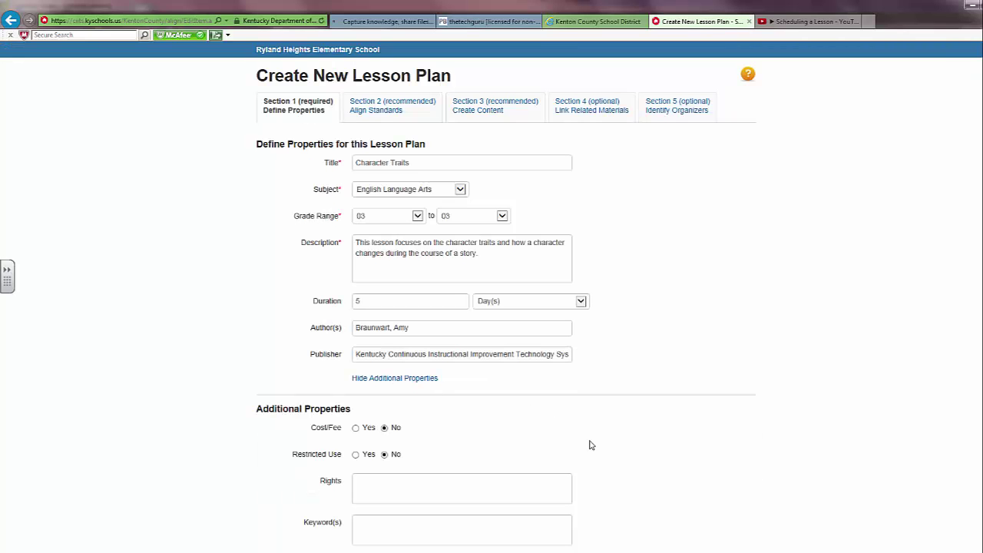
scroll(623, 436, down, 2)
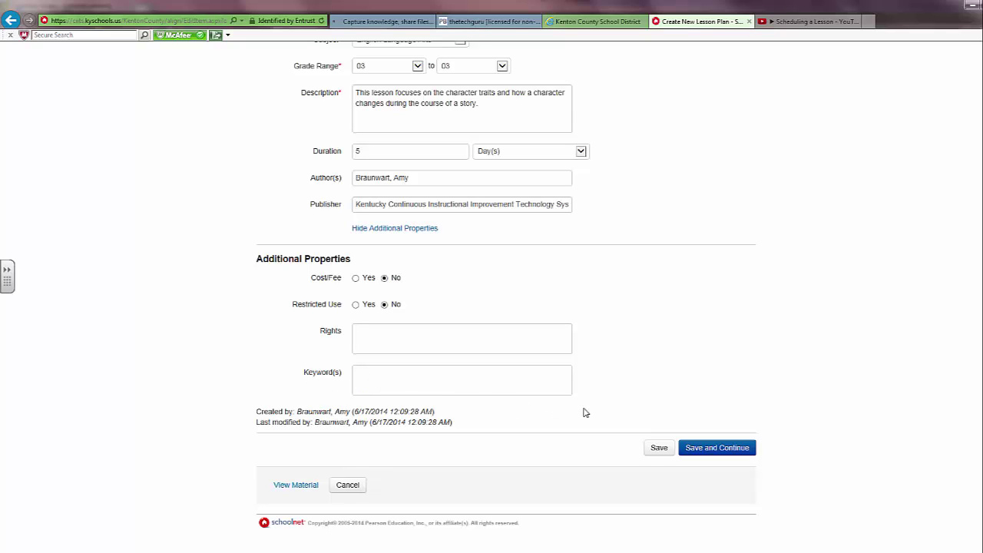
click(717, 449)
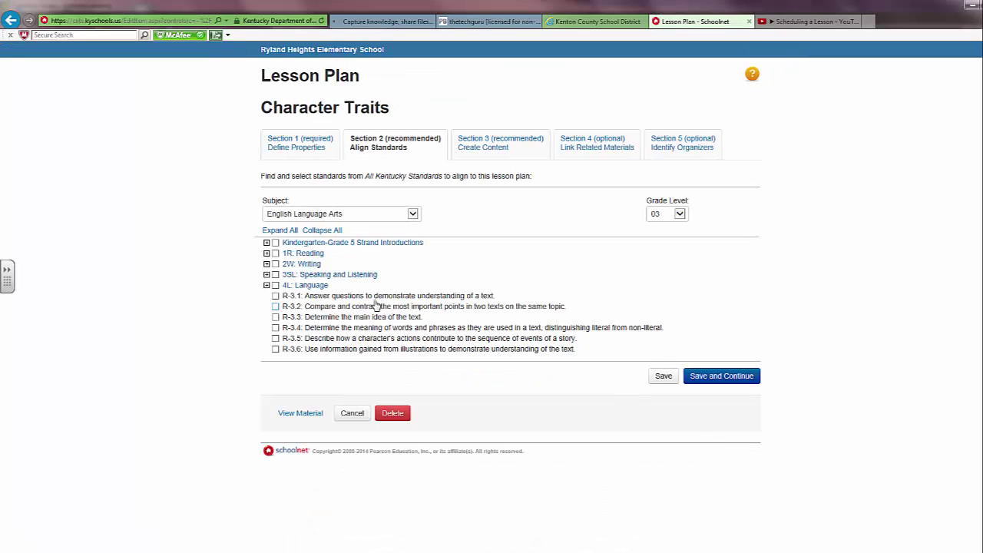
Step: Select standard RL.3.03 under Reading, Literature, Key Ideas and Details, R.CCR.03 for the lesson plan
click(266, 253)
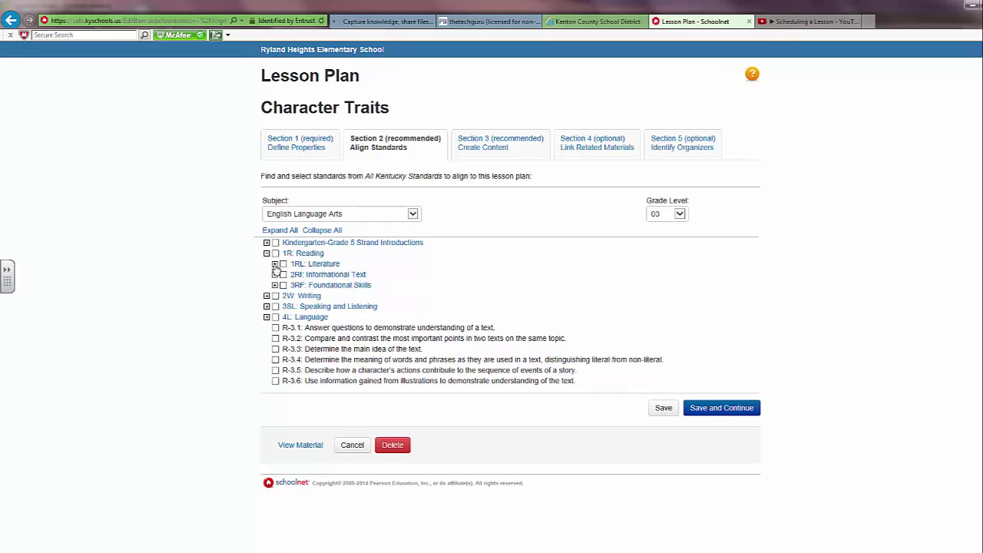
click(275, 264)
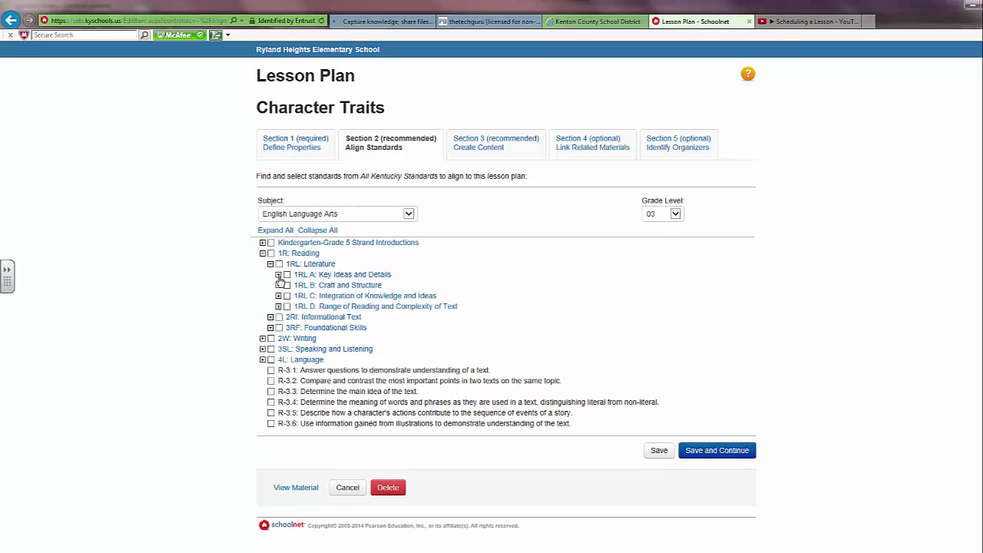
click(278, 274)
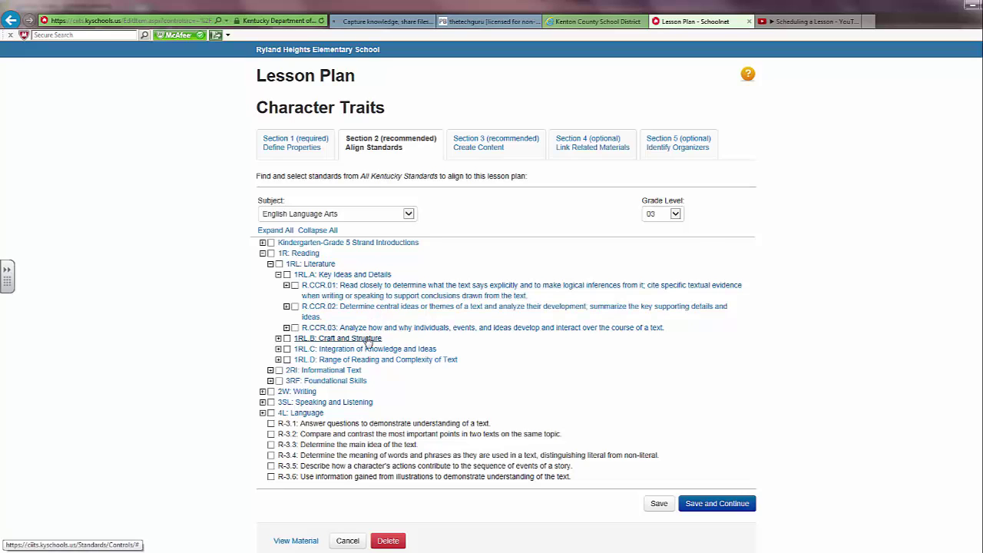
click(286, 327)
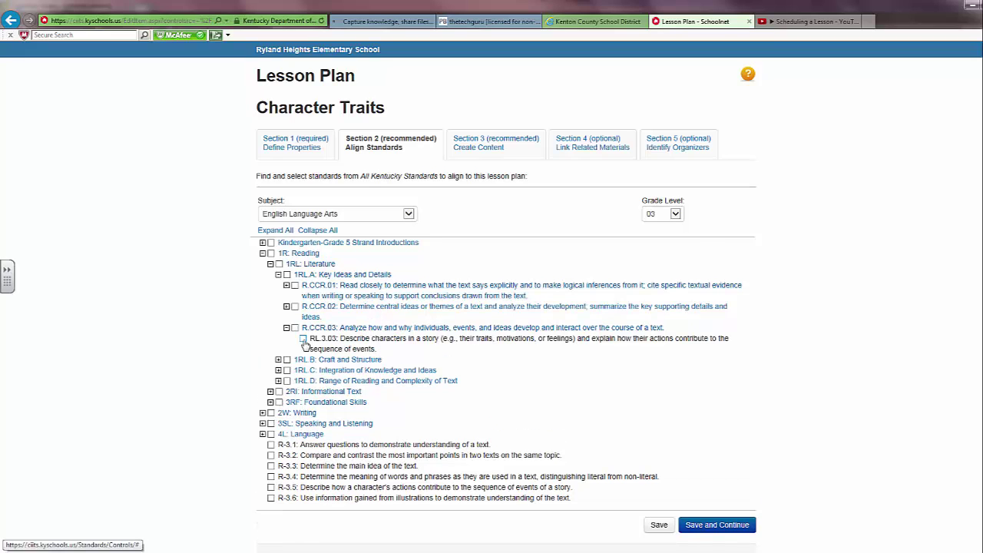
click(303, 337)
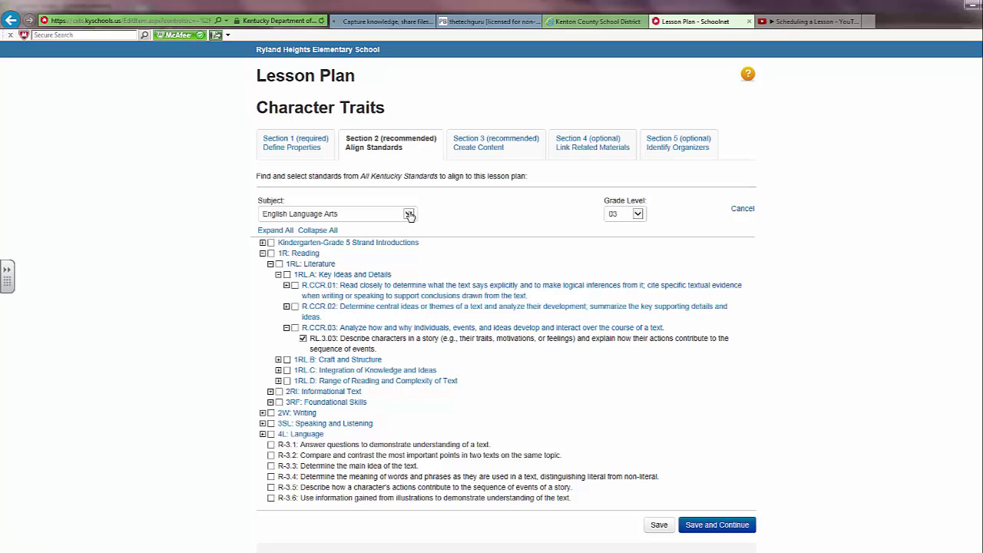
Step: Select culture standard SS-EP-2 from the Social Studies standards, then save and continue to content creation
click(409, 215)
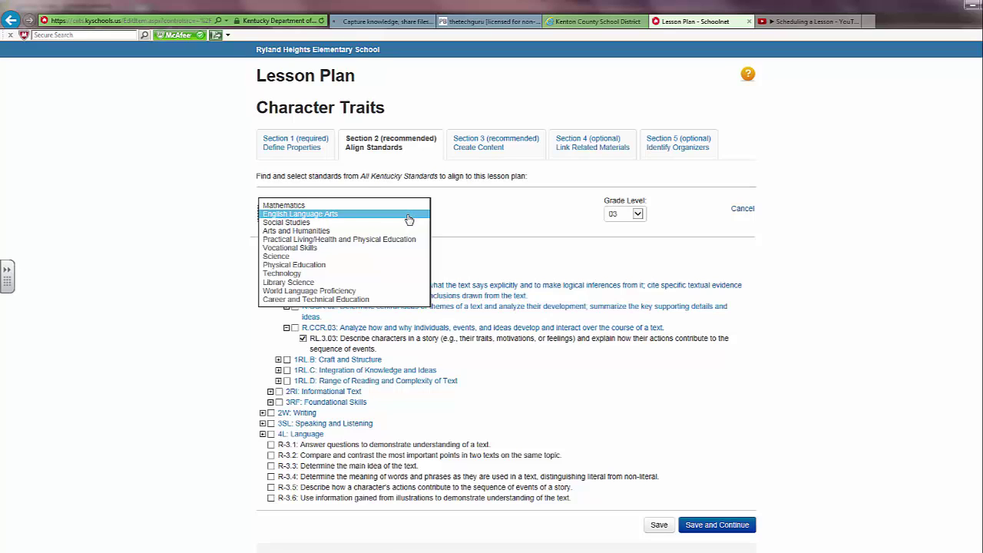
click(305, 223)
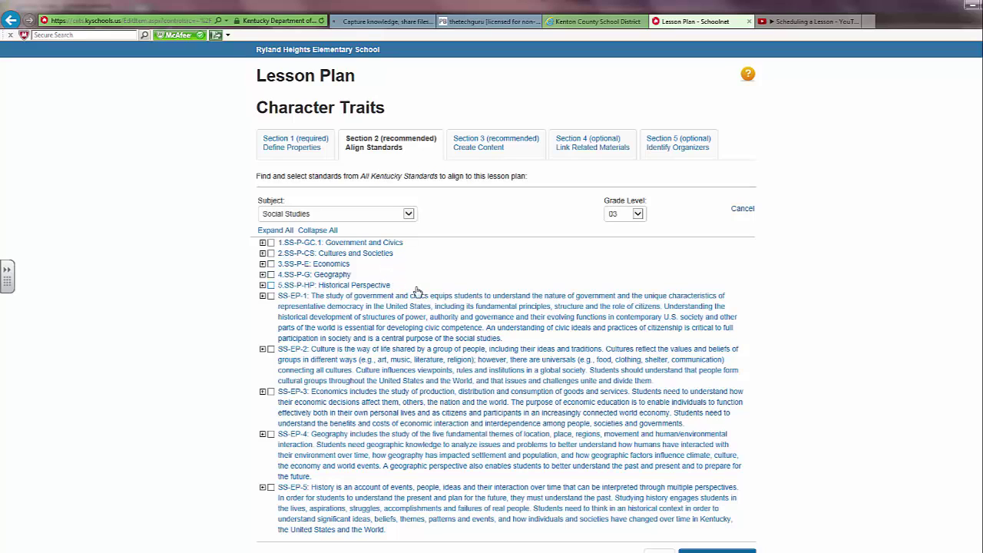
click(270, 349)
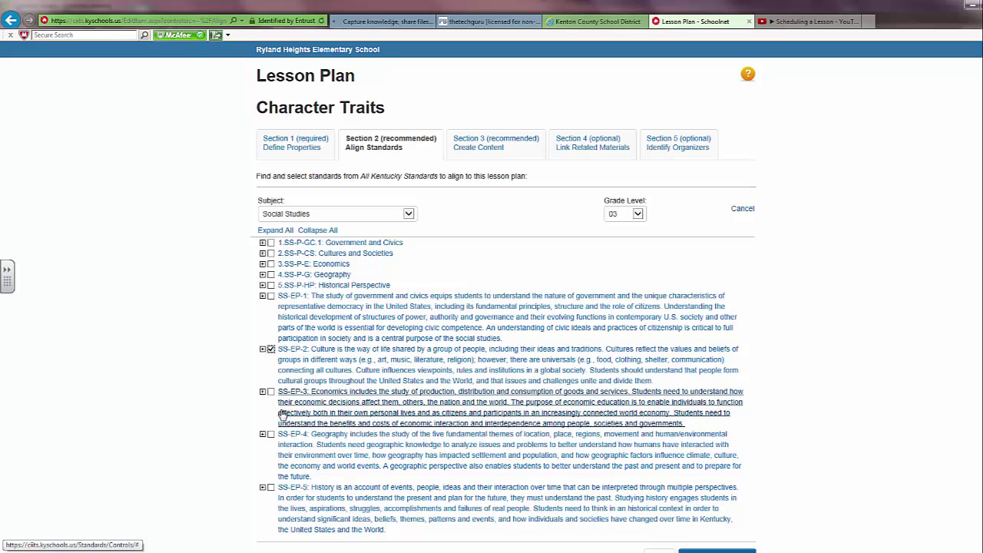
scroll(928, 378, down, 3)
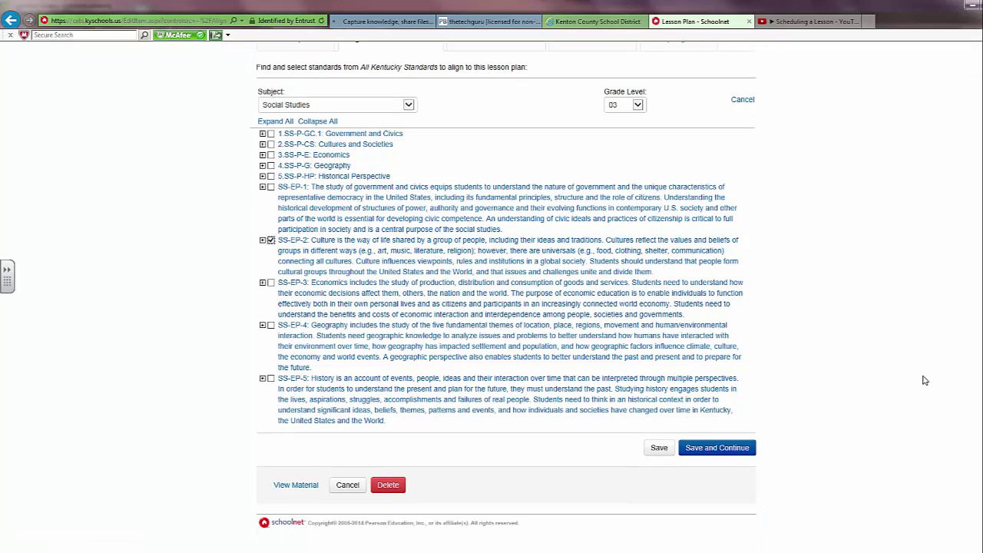
click(710, 448)
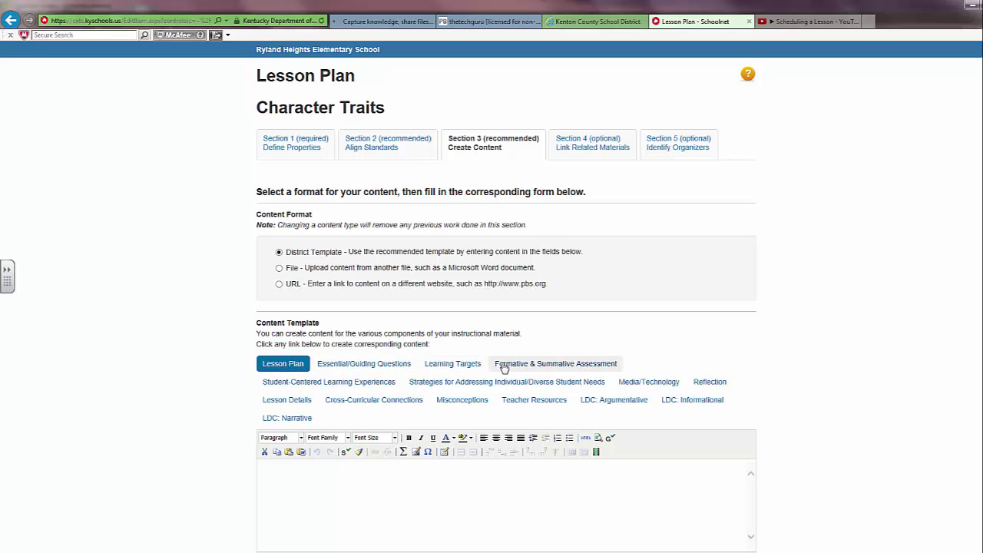
Step: Enter "I can describe a character and their actions." under Learning Targets and "CIITS assessment" under Formative & Summative Assessment
click(399, 501)
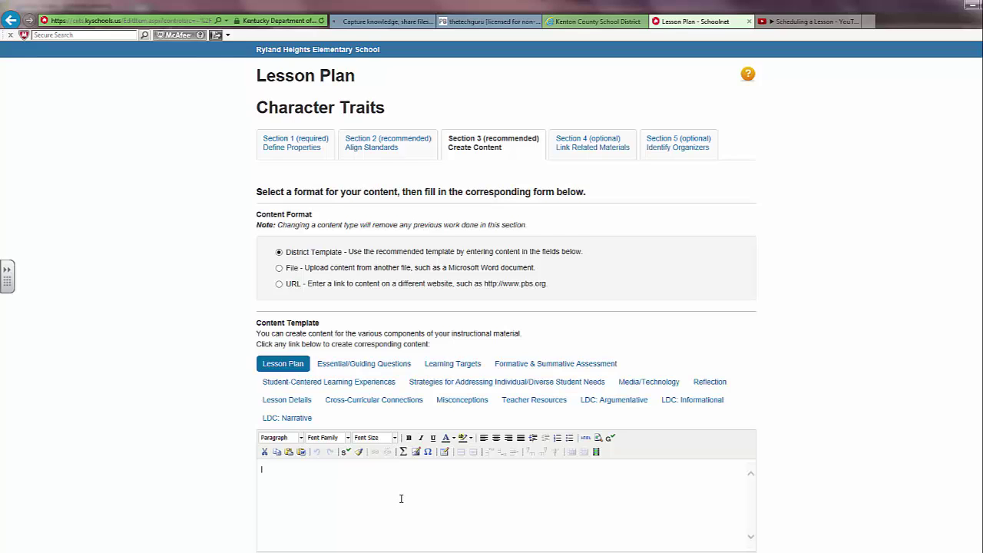
scroll(400, 499, down, 1)
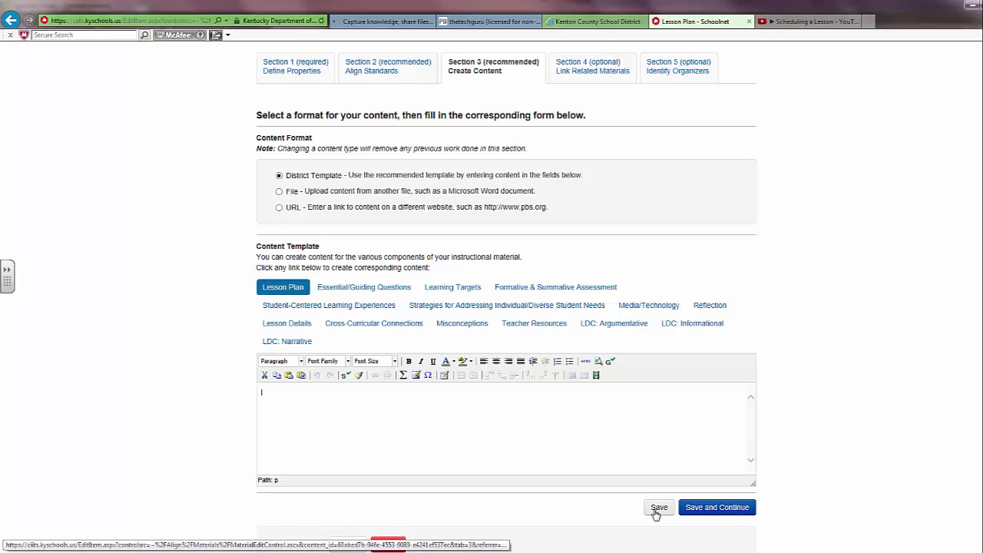
click(438, 290)
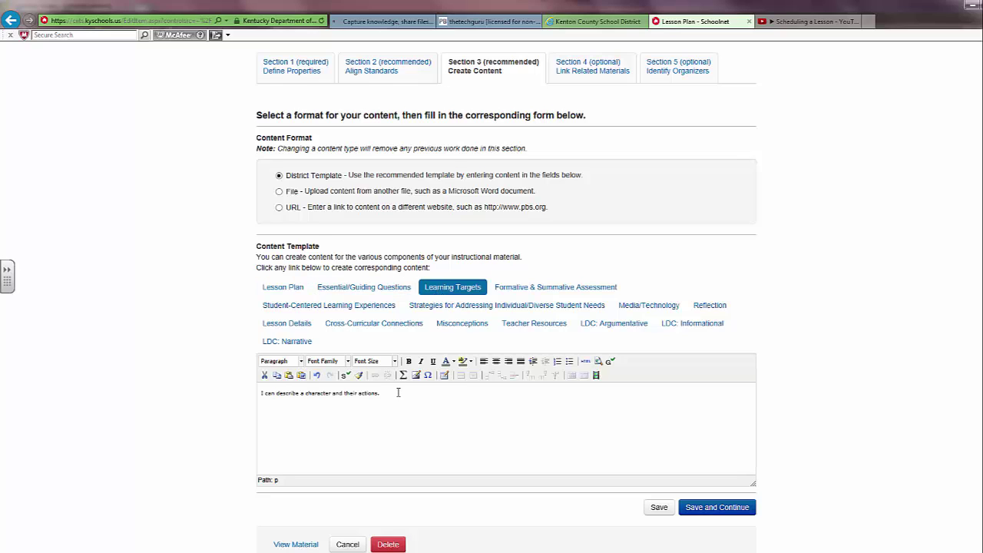
click(522, 287)
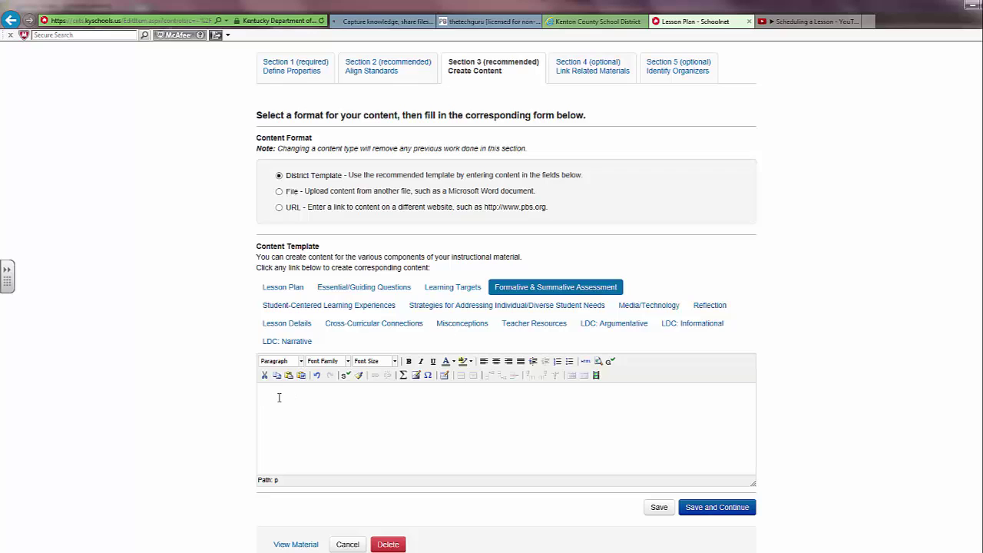
text(CIITS assessment)
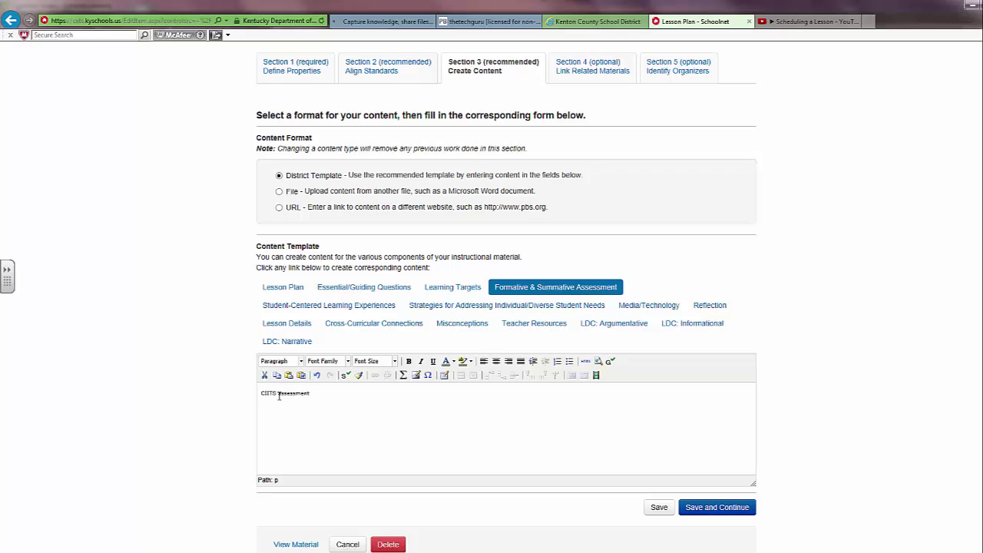
Step: Fill Student-Centered Learning Experiences with placeholder text for Day 1, Day 2 and Day 3, each on its own line
click(336, 308)
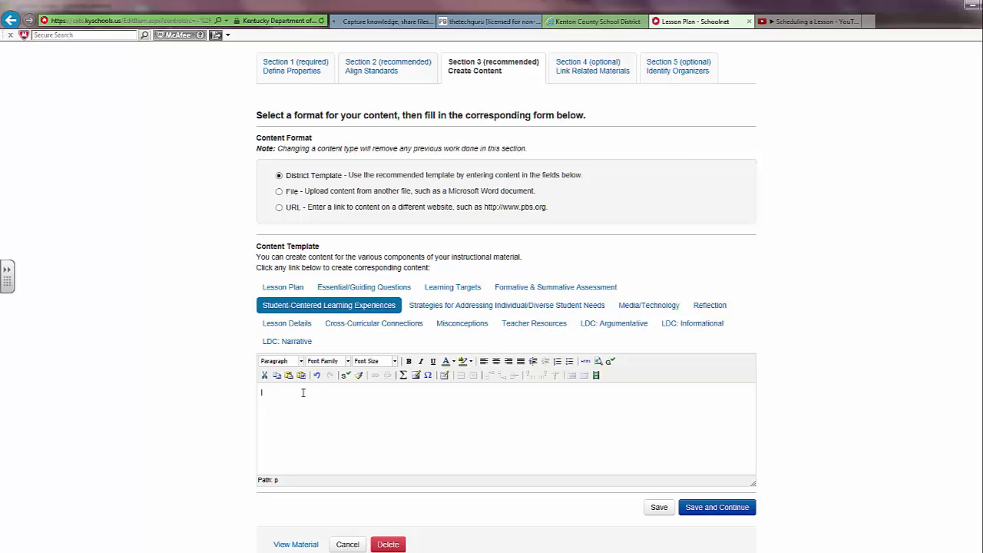
text(Day 1:)
text( afjoa efjn vaoh oahn)
text(la o )
text(Day 2: )
text(afn raeoinald vn )
text(Day)
text( 3: ajfaon van)
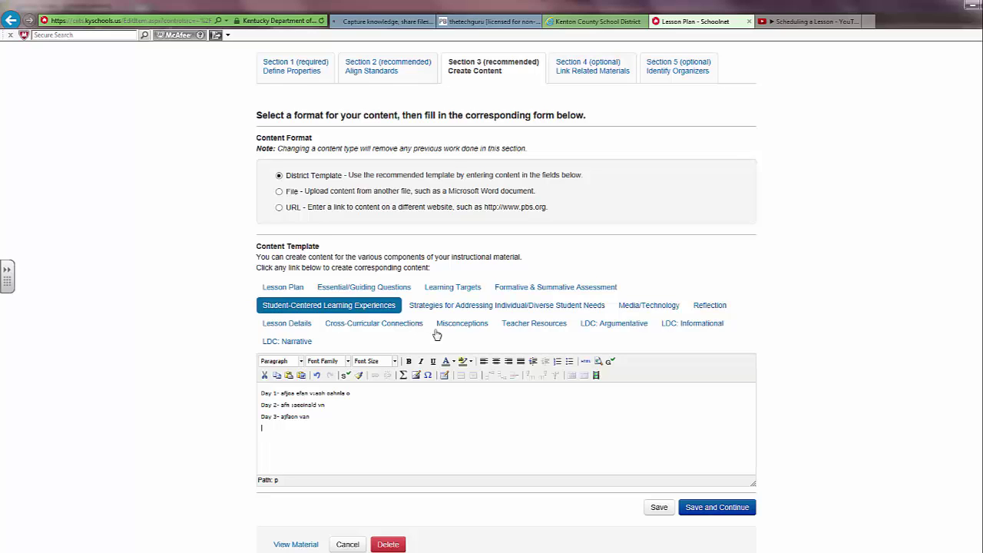
Step: Look through the content sections for diverse student needs strategies, Media/Technology, Reflection and Cross-Curricular Connections
click(536, 307)
click(358, 435)
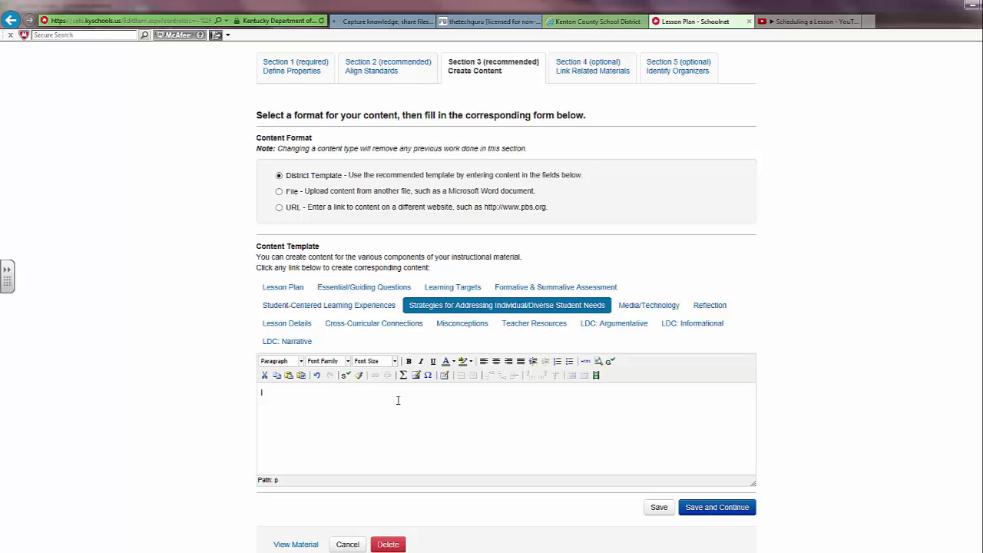
click(658, 306)
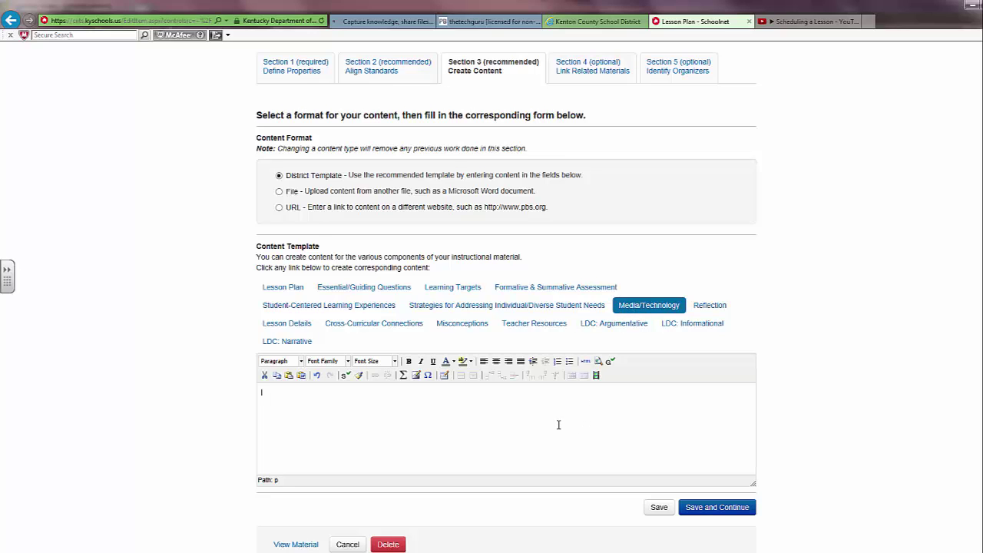
click(714, 309)
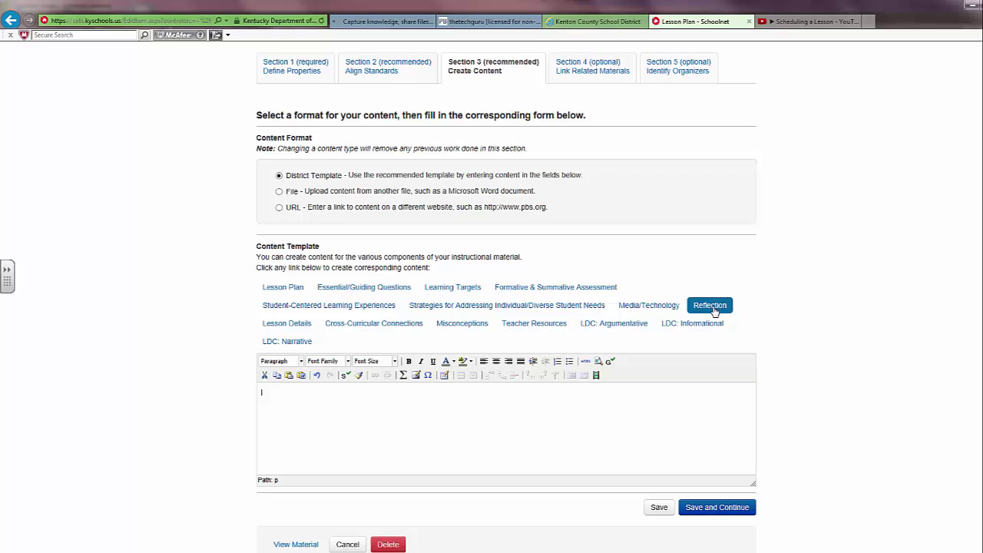
click(354, 327)
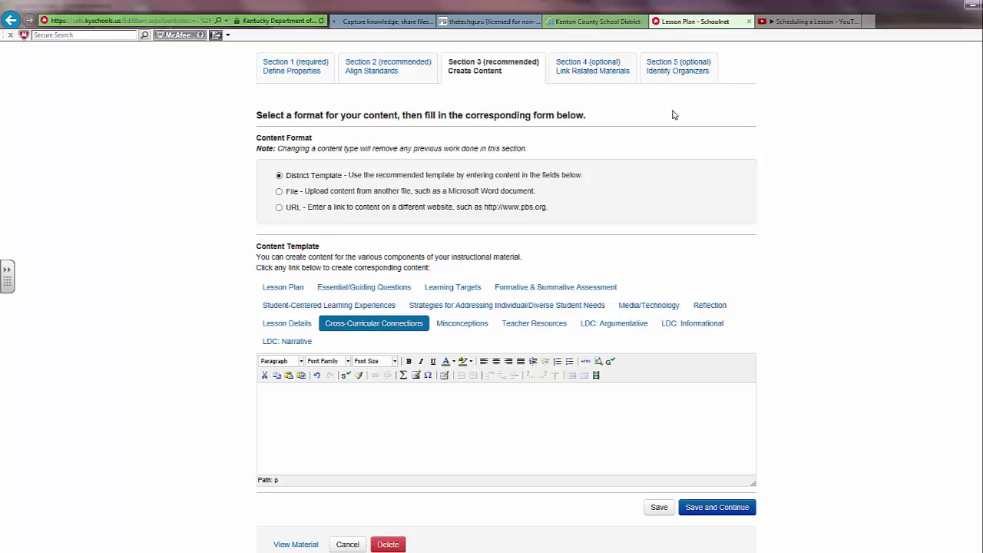
Step: Save the Character Traits lesson plan content and open the finished material for viewing
click(658, 508)
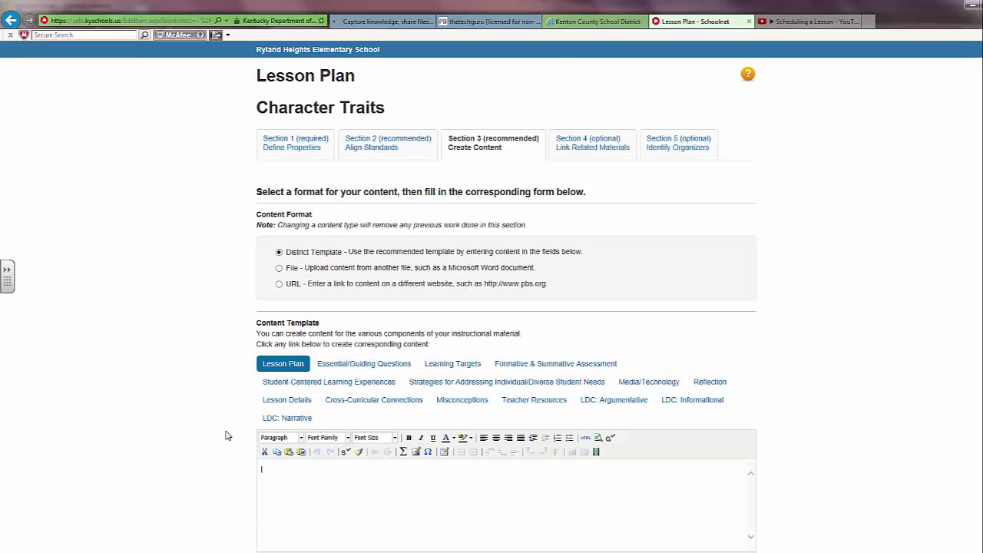
scroll(228, 432, down, 3)
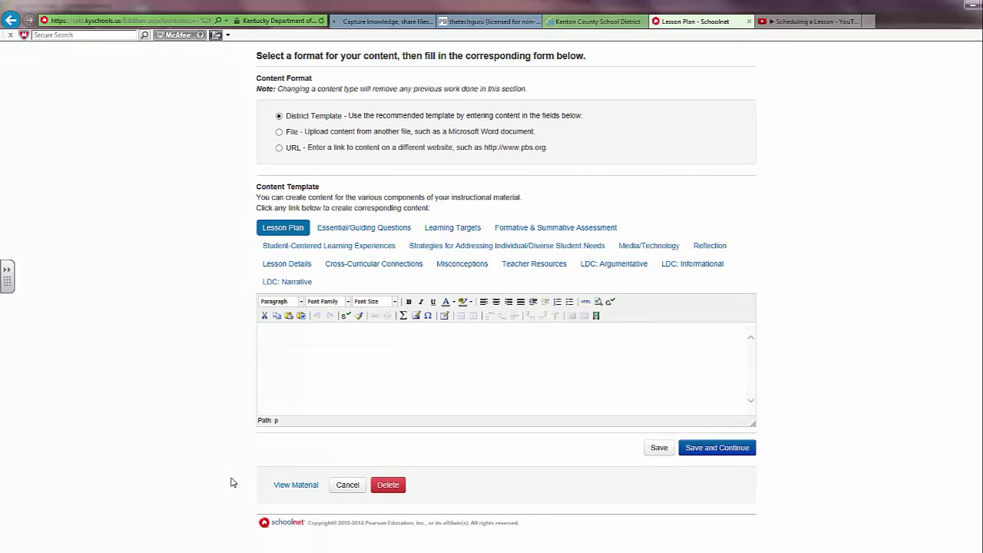
click(295, 486)
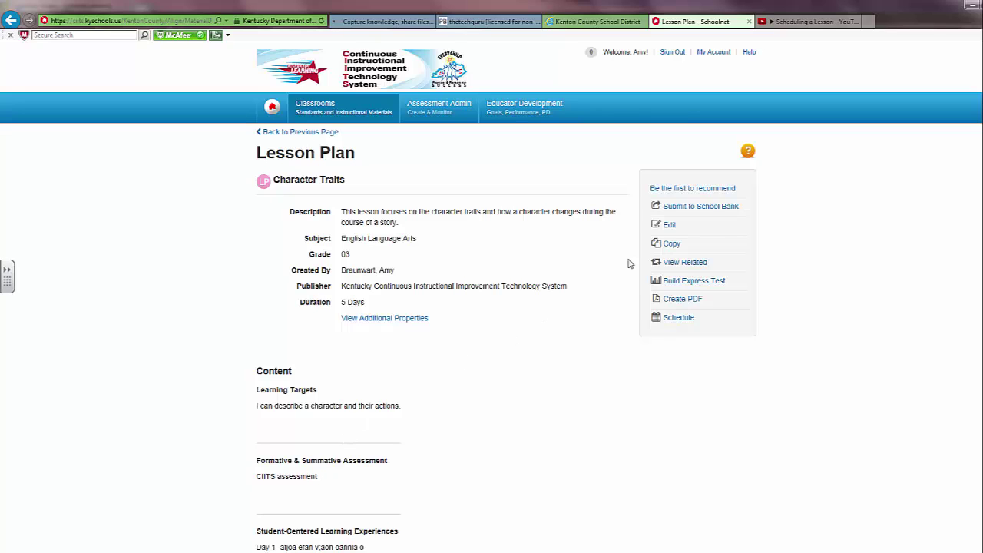
click(700, 206)
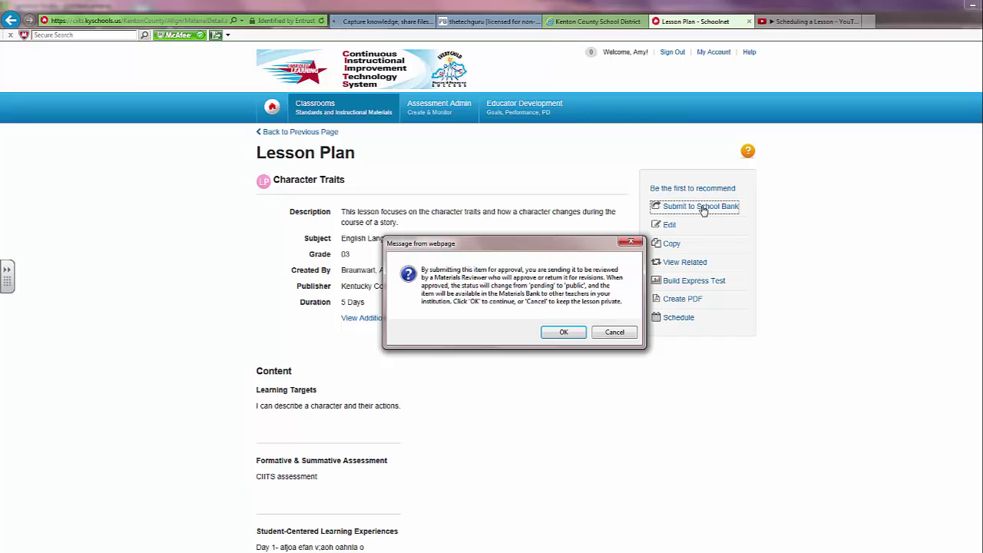
click(613, 332)
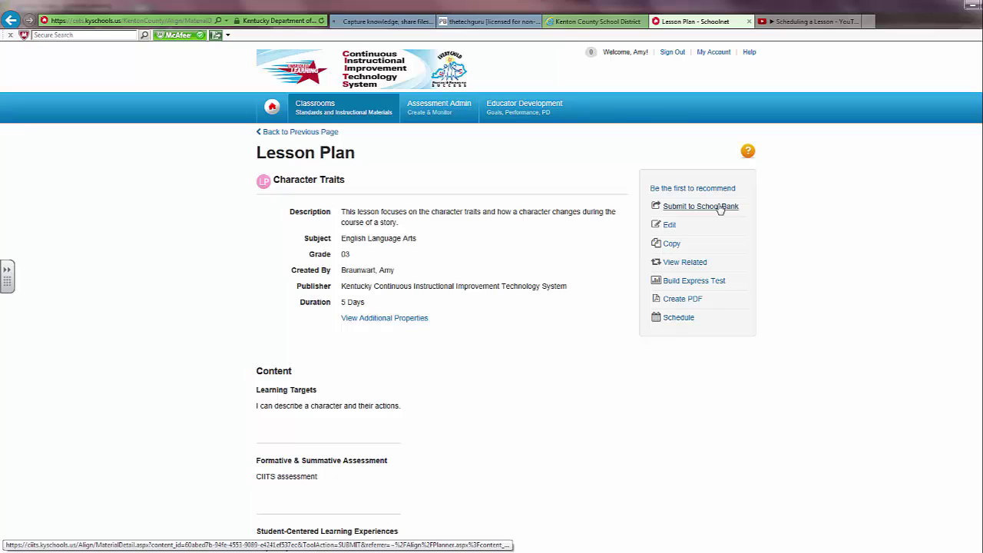
click(718, 207)
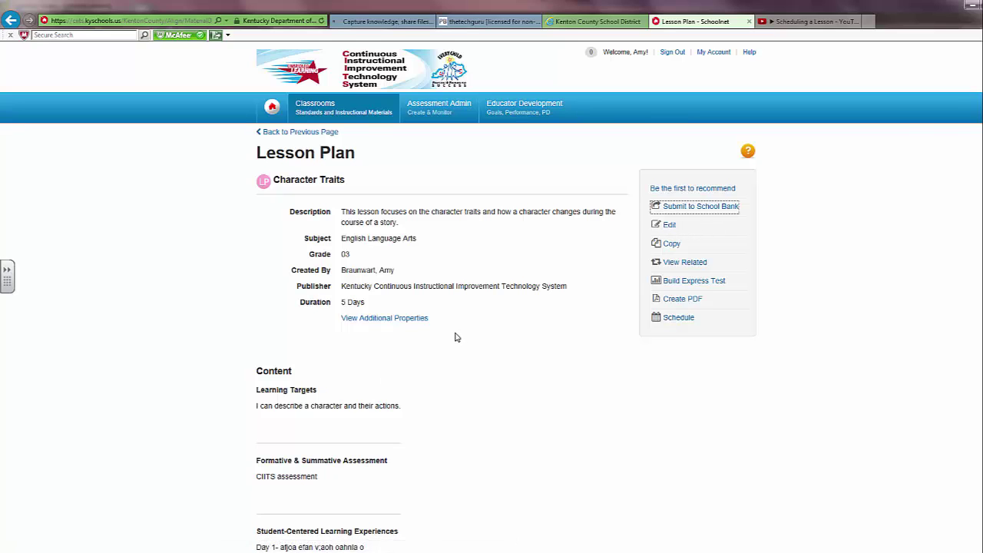
Step: Schedule the Character Traits lesson plan on the Reading calendar for June 16, 2014, then save and go to the planner
scroll(445, 345, down, 4)
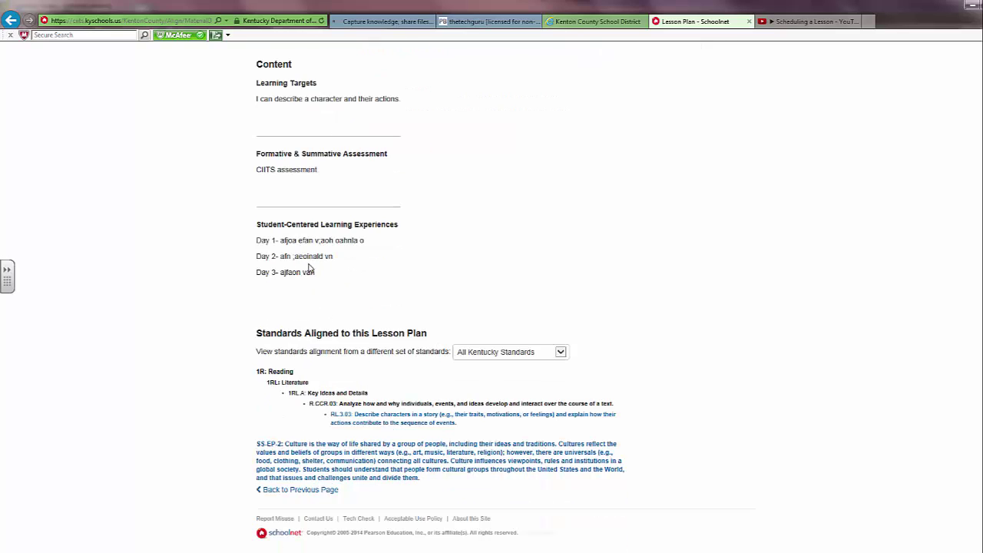
scroll(309, 266, up, 4)
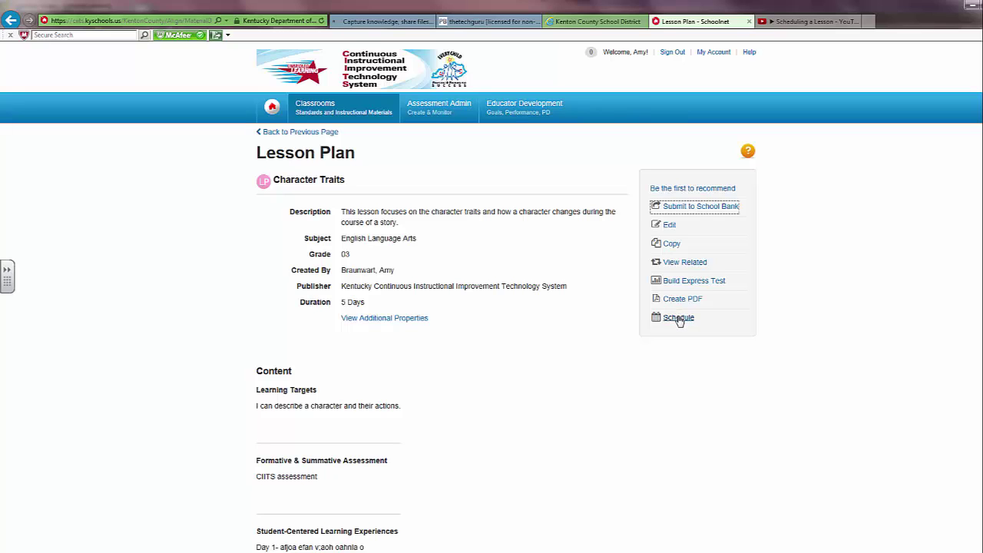
click(678, 318)
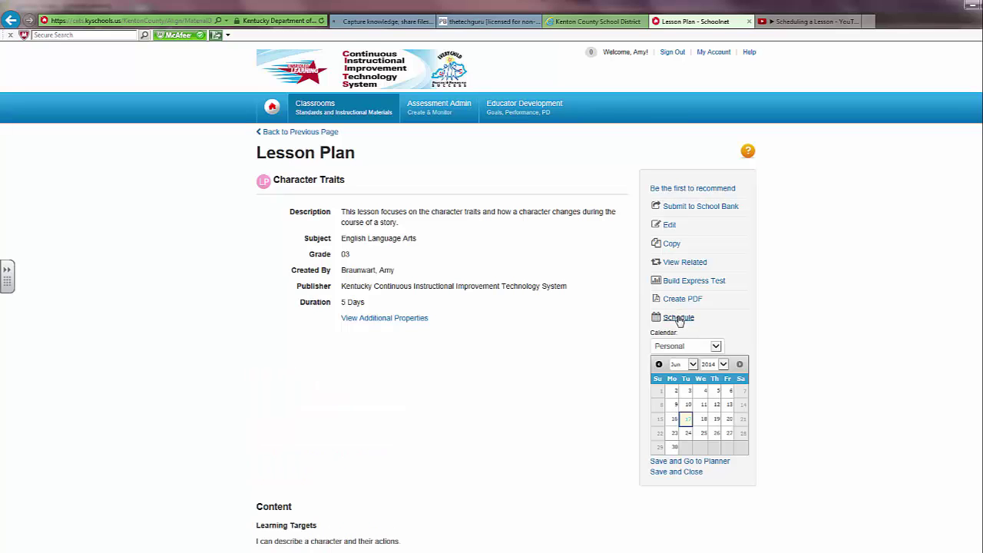
click(715, 347)
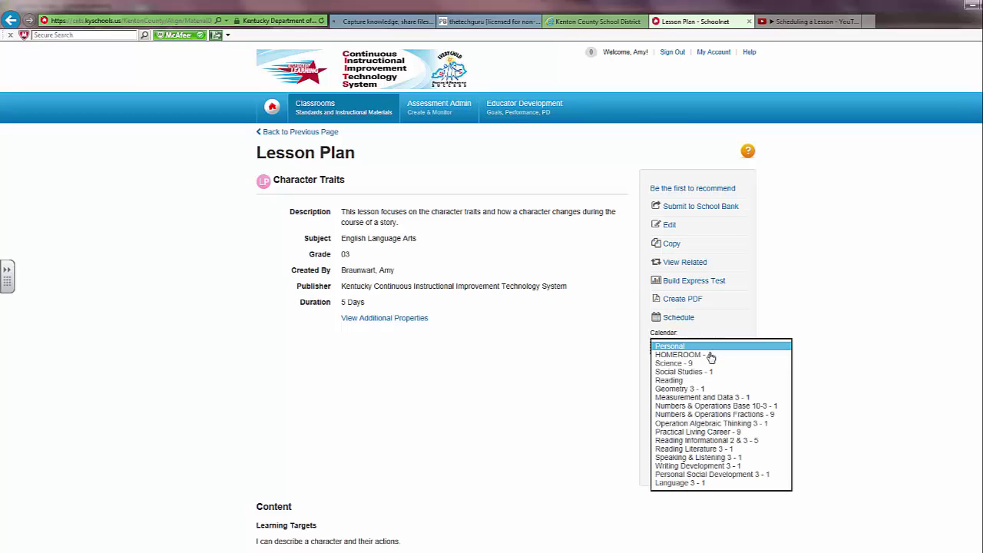
click(680, 381)
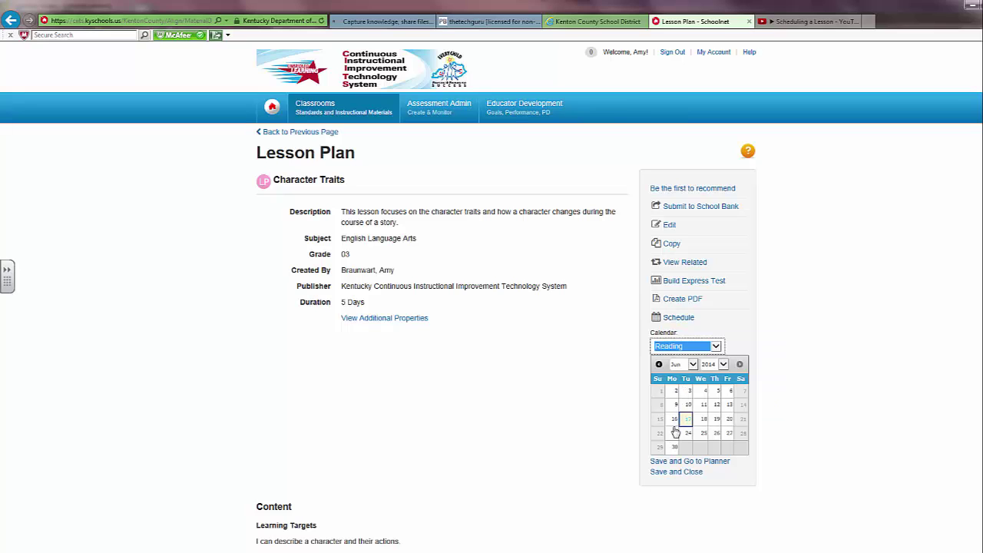
click(674, 419)
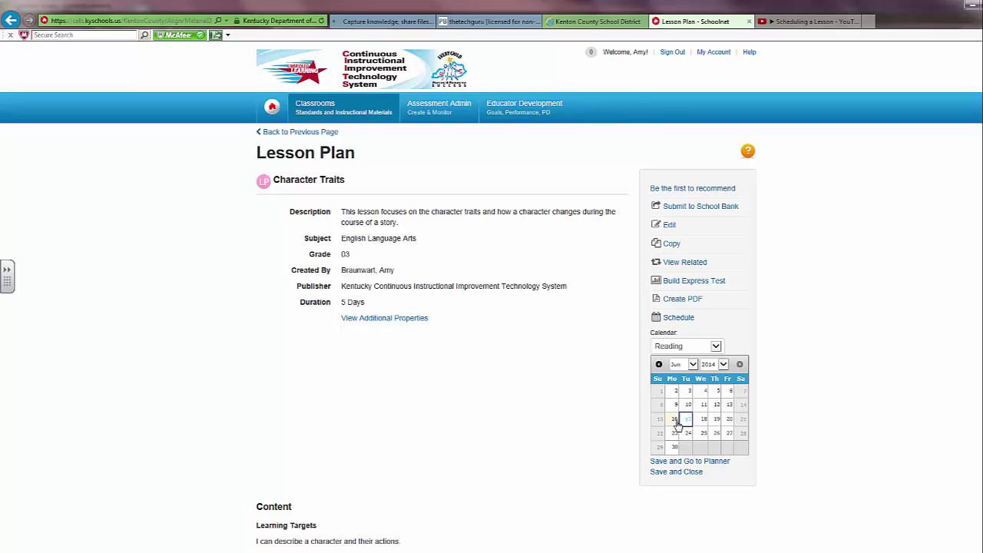
click(685, 462)
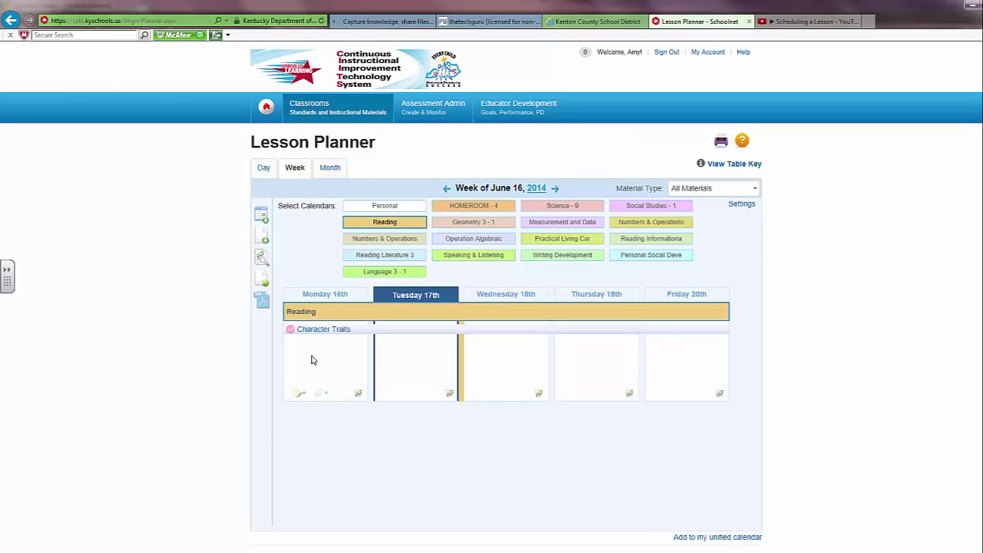
mouse_move(332, 337)
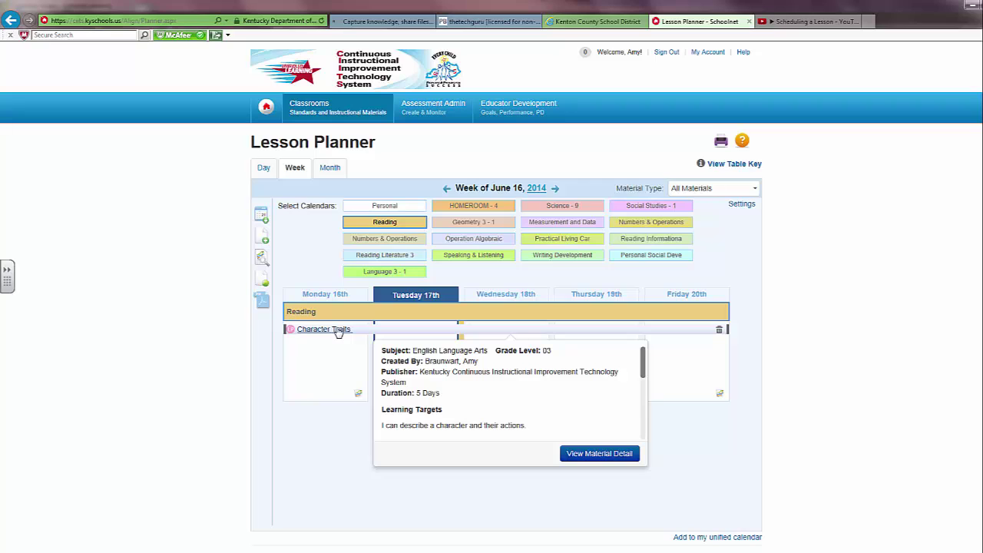